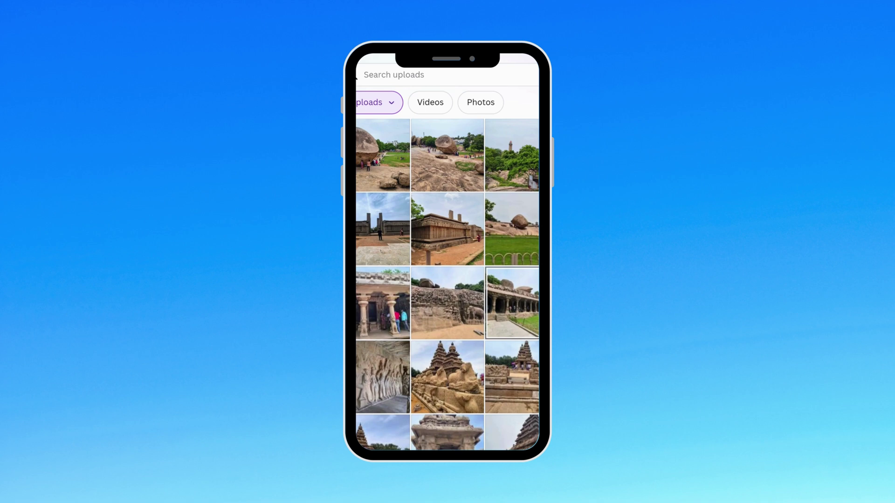
- Select the balanced rock photo and other rock photos for the video
{"action": "left_click", "coordinate": [387, 173]}
{"action": "left_click", "coordinate": [446, 160]}
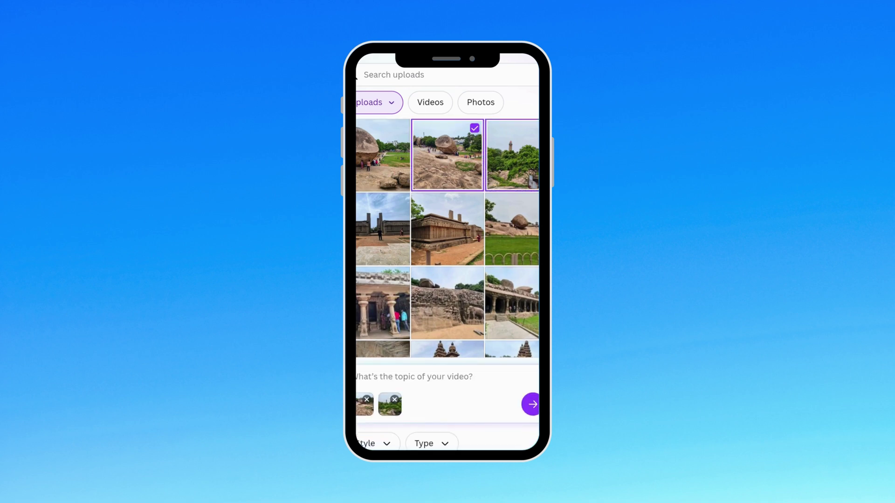
{"action": "left_click", "coordinate": [511, 229]}
{"action": "left_click", "coordinate": [448, 229]}
{"action": "left_click", "coordinate": [382, 229]}
{"action": "scroll", "coordinate": [447, 238], "scroll_direction": "down", "scroll_amount": 1}
{"action": "left_click", "coordinate": [382, 181]}
- Add the Shore Temple and other temple photos to the selection
{"action": "left_click", "coordinate": [382, 182]}
{"action": "left_click", "coordinate": [382, 256]}
{"action": "scroll", "coordinate": [447, 238], "scroll_direction": "down", "scroll_amount": 3}
{"action": "left_click", "coordinate": [382, 189]}
{"action": "left_click", "coordinate": [457, 204]}
{"action": "left_click", "coordinate": [447, 261]}
{"action": "left_click", "coordinate": [382, 261]}
{"action": "left_click", "coordinate": [382, 328]}
{"action": "left_click", "coordinate": [448, 329]}
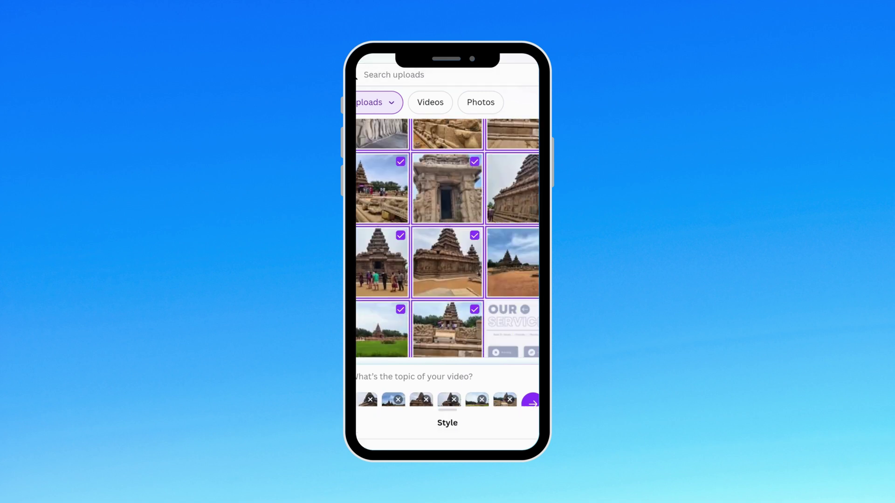
- Set the video Style to Cinematic and the Type to Narrative
{"action": "left_click", "coordinate": [381, 443]}
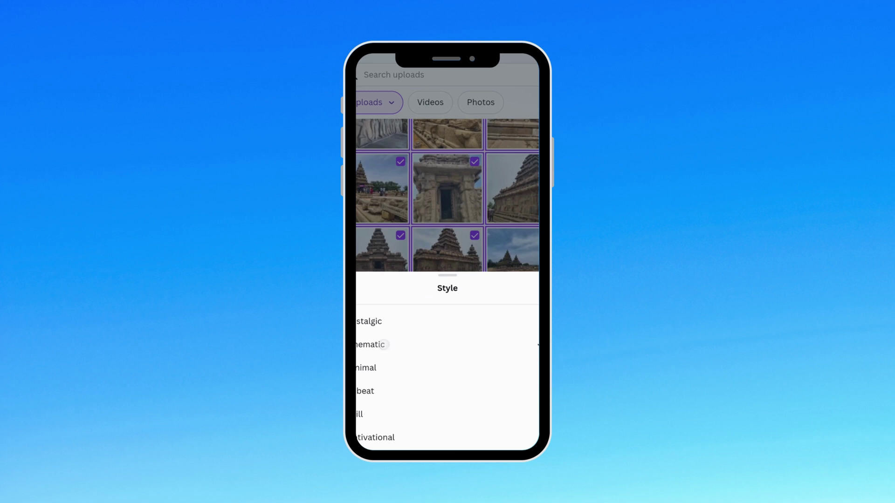
{"action": "left_click", "coordinate": [448, 186]}
{"action": "left_click", "coordinate": [458, 443]}
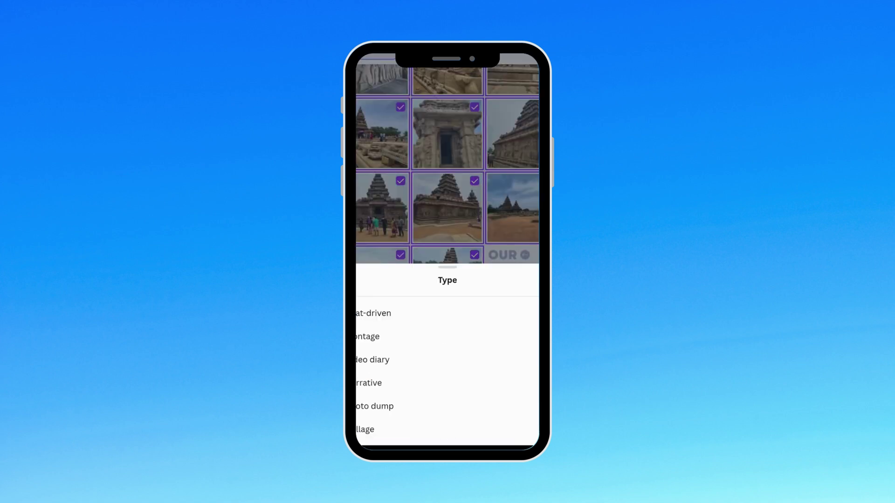
{"action": "left_click", "coordinate": [373, 383]}
- Enter the topic 'My Recent Trip to' and submit the photos for generation
{"action": "left_click", "coordinate": [439, 322]}
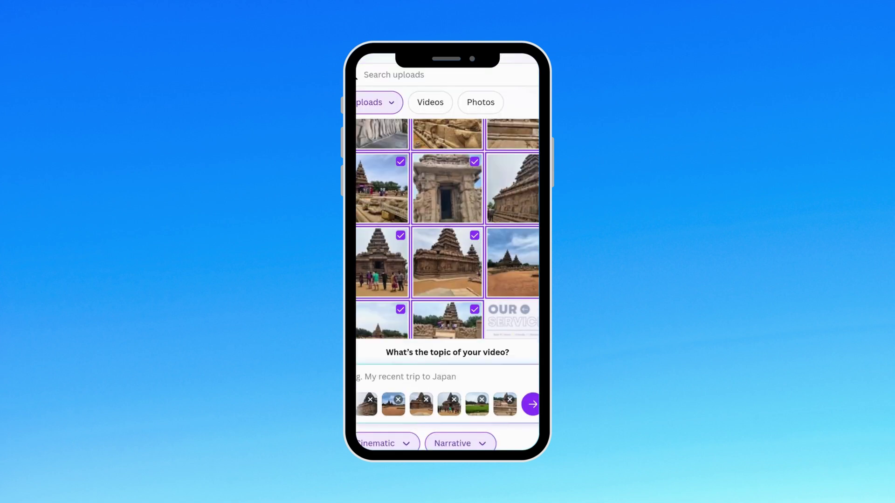
{"action": "type", "text": "My Recent"}
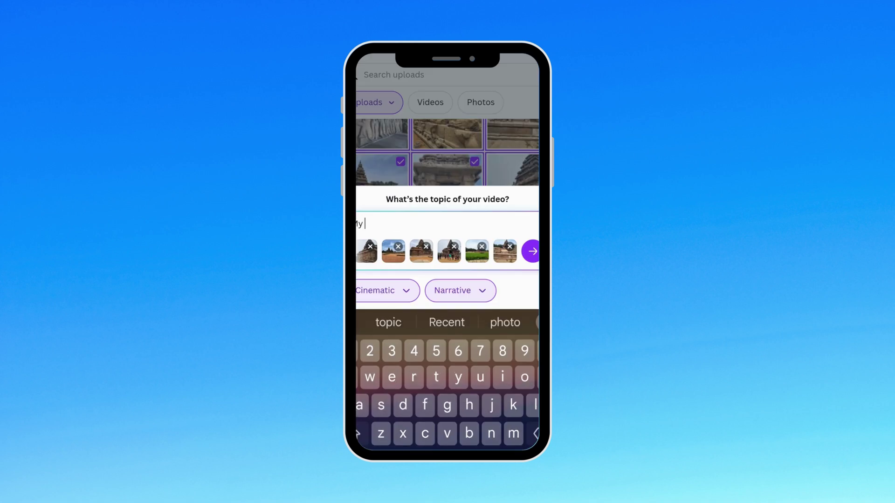
{"action": "left_click", "coordinate": [446, 322]}
{"action": "left_click", "coordinate": [439, 327]}
{"action": "left_click", "coordinate": [532, 251]}
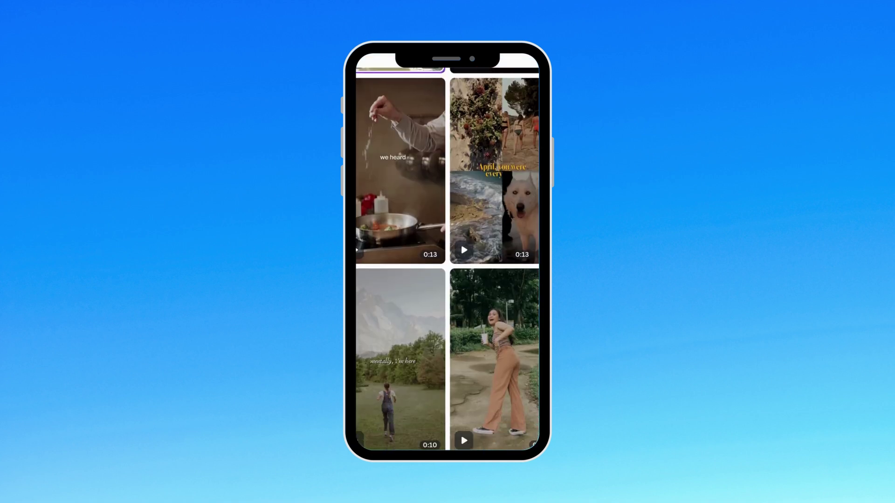
- Choose the 'mentally, I'm here' template for the generated reel
{"action": "left_click", "coordinate": [401, 312]}
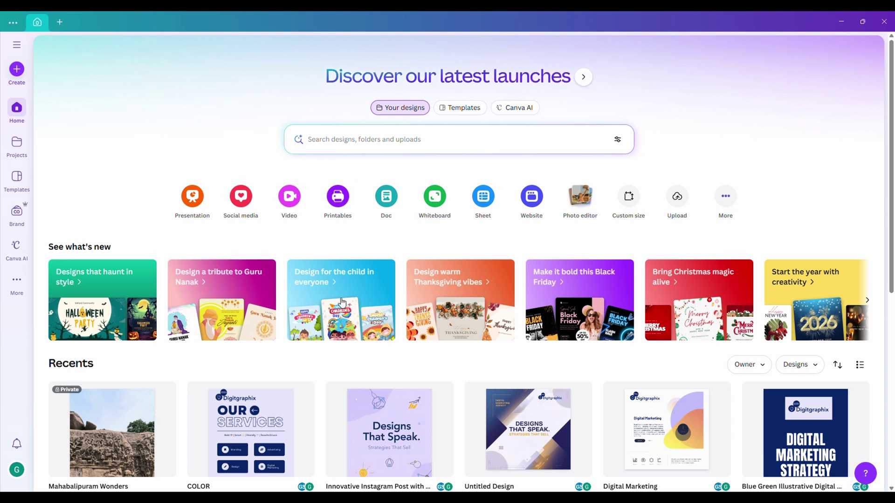
- Zoom and scroll the timeline, then select the first overlay clip at the start
{"action": "scroll", "coordinate": [326, 308], "scroll_direction": "down", "scroll_amount": 2}
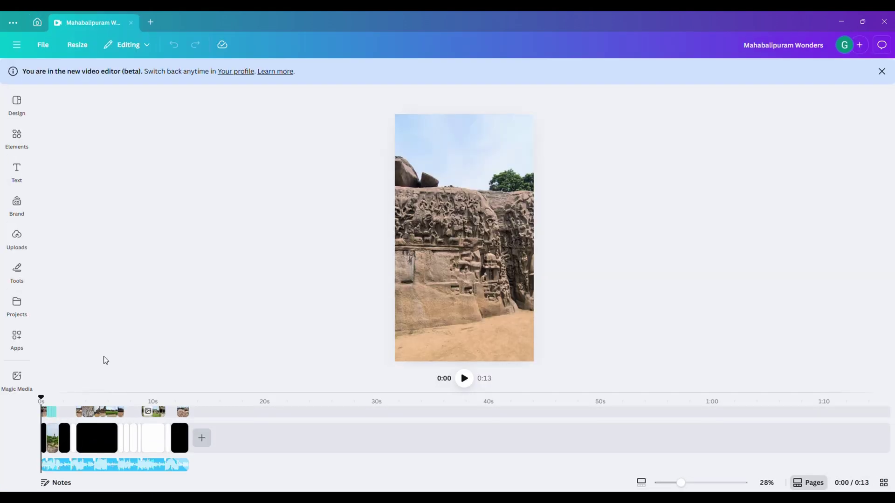
{"action": "scroll", "coordinate": [242, 440], "scroll_direction": "up", "scroll_amount": 10, "text": "ctrl"}
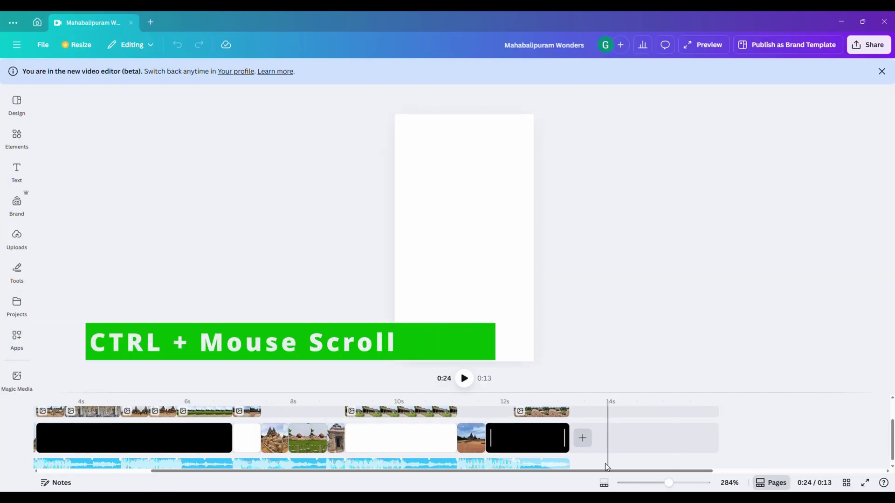
{"action": "left_click_drag", "start_coordinate": [582, 471], "coordinate": [448, 470]}
{"action": "left_click", "coordinate": [58, 414]}
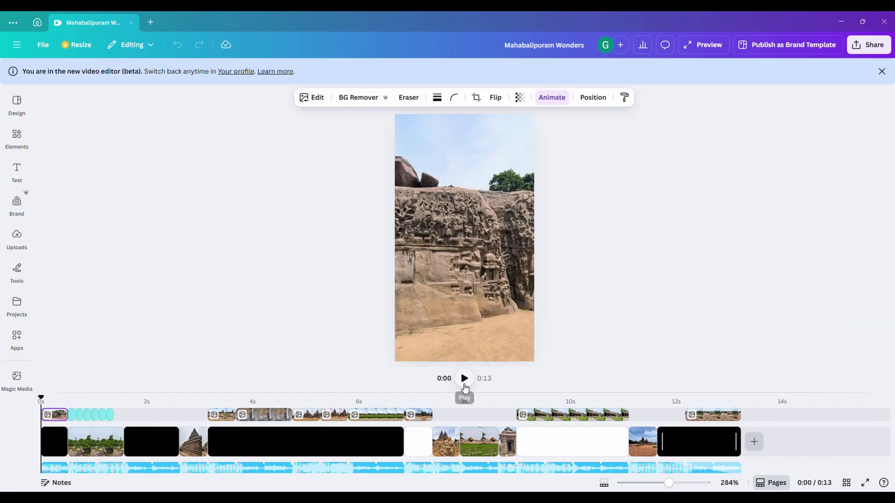
- Play the opening scenes, pause, and return the playhead to 0
{"action": "left_click", "coordinate": [464, 385]}
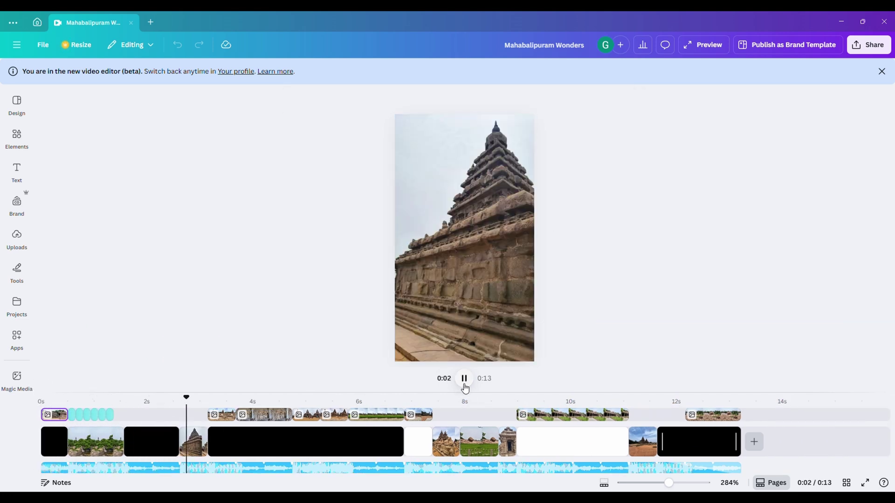
{"action": "left_click", "coordinate": [465, 385]}
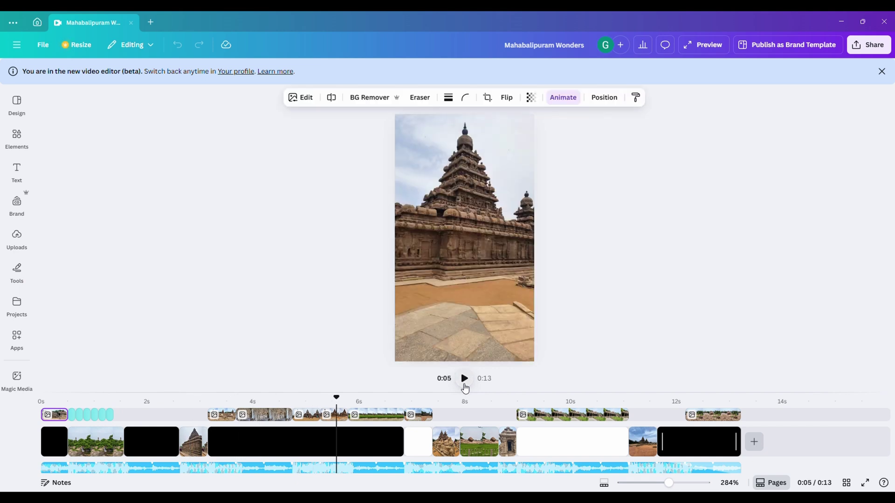
{"action": "left_click", "coordinate": [277, 401]}
{"action": "left_click_drag", "start_coordinate": [252, 403], "coordinate": [31, 408]}
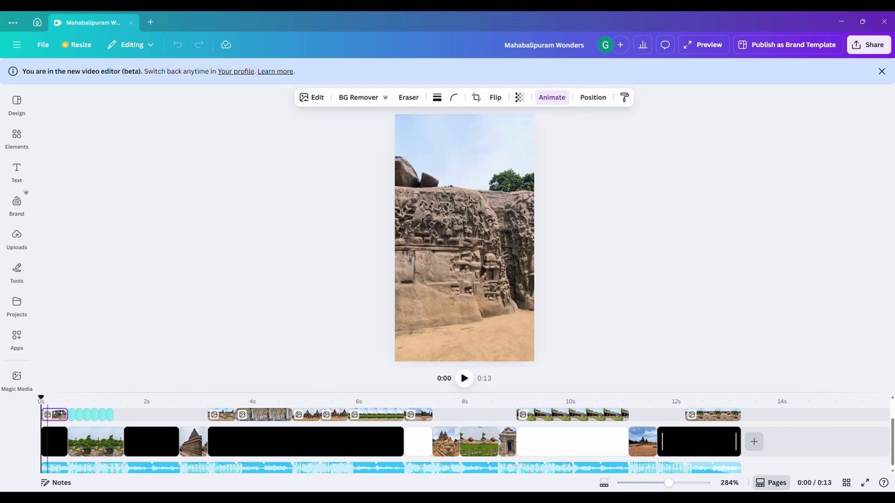
- Replace INDIA with MAHABALIPURAM and shrink the title to size 131
{"action": "left_click", "coordinate": [80, 413]}
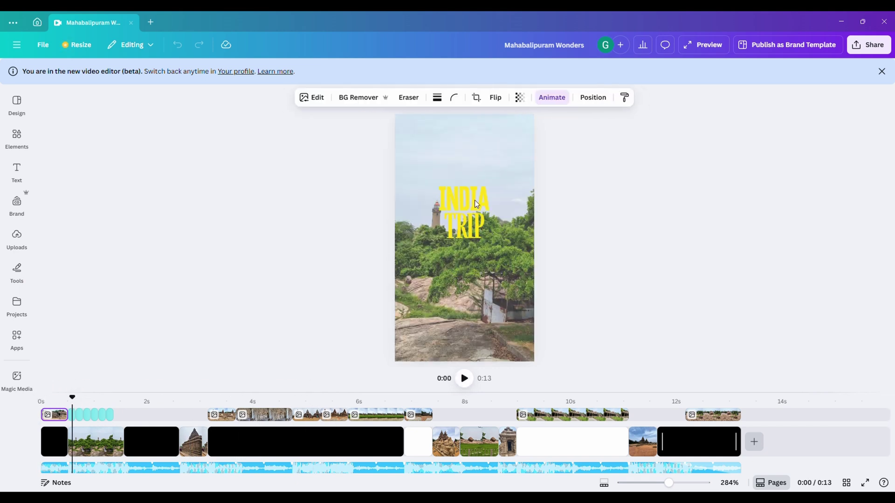
{"action": "double_click", "coordinate": [481, 199]}
{"action": "type", "text": "M"}
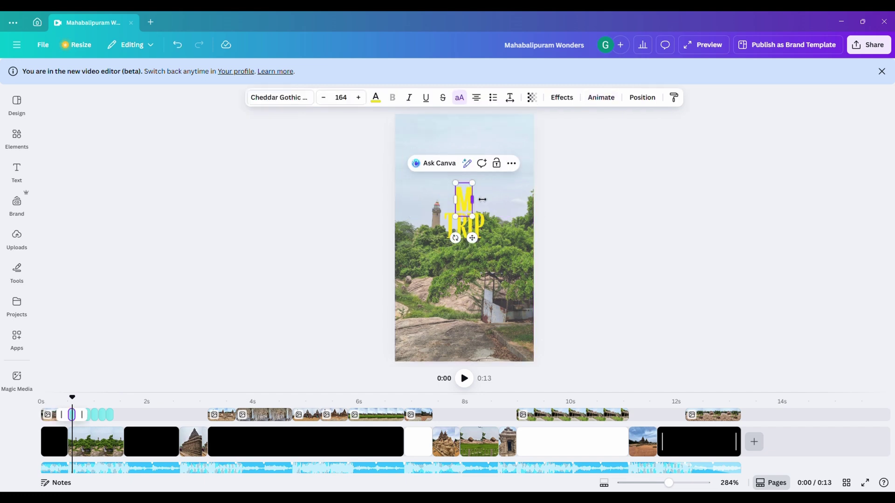
{"action": "type", "text": "AHABALIPURAM"}
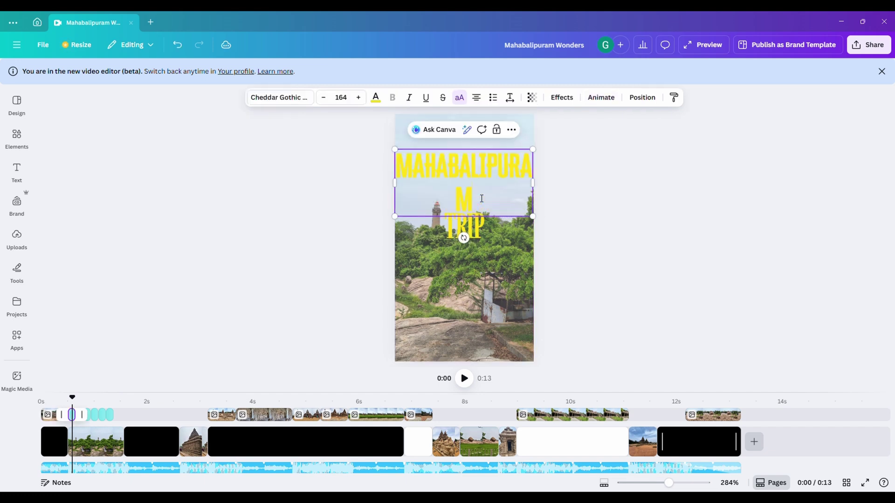
{"action": "left_click", "coordinate": [324, 98]}
{"action": "left_click", "coordinate": [323, 98]}
{"action": "left_click", "coordinate": [324, 97]}
{"action": "left_click", "coordinate": [324, 97]}
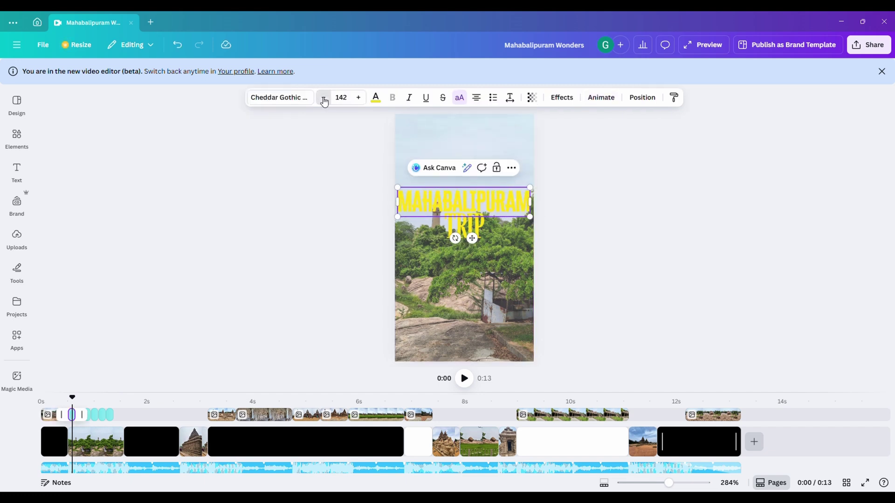
{"action": "left_click", "coordinate": [324, 97]}
{"action": "key", "text": "Escape"}
- Move both title words, MAHABALIPURAM and TRIP, higher in the frame
{"action": "left_click", "coordinate": [475, 231], "text": "shift"}
{"action": "left_click_drag", "start_coordinate": [475, 231], "coordinate": [475, 191]}
{"action": "left_click", "coordinate": [663, 209]}
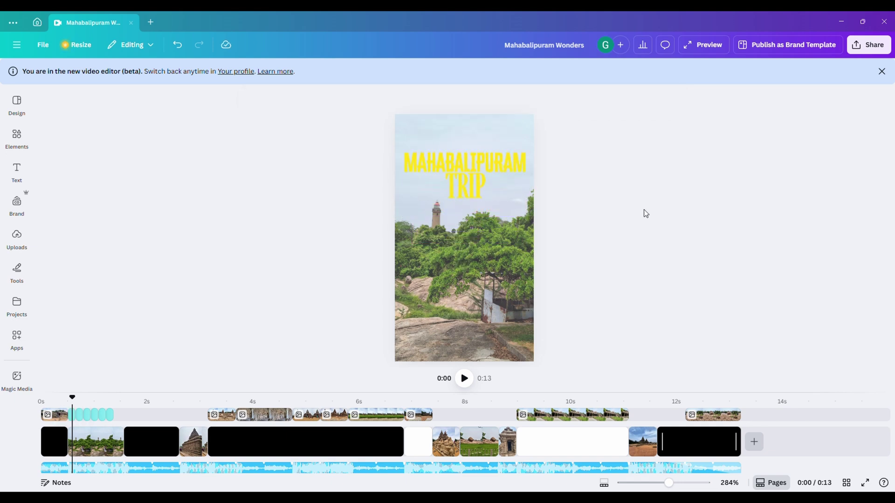
- Auto-adjust the lighthouse background photo's colours to make them more vibrant
{"action": "left_click", "coordinate": [482, 263]}
{"action": "left_click", "coordinate": [354, 98]}
{"action": "left_click", "coordinate": [117, 173]}
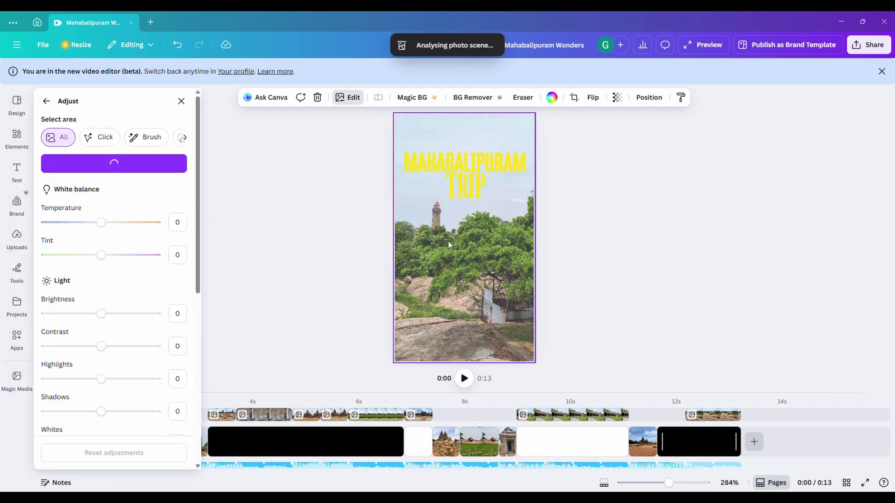
{"action": "scroll", "coordinate": [90, 303], "scroll_direction": "down", "scroll_amount": 6}
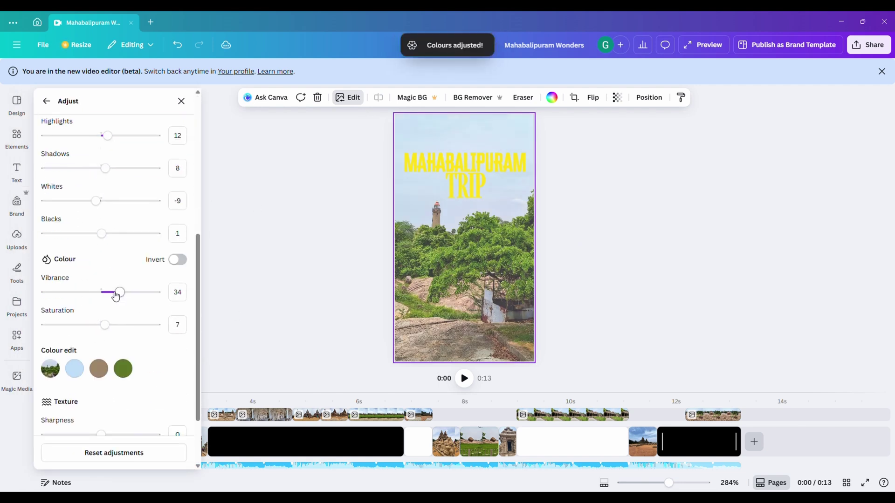
{"action": "left_click", "coordinate": [504, 164]}
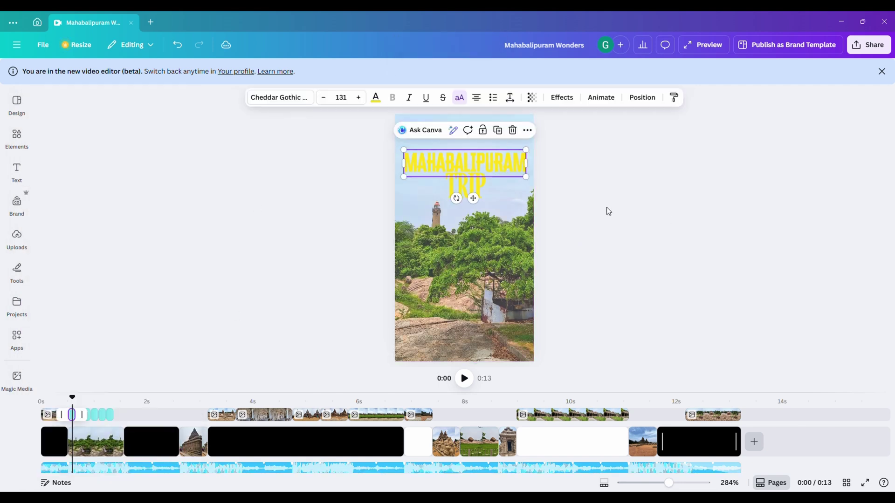
- Ask Canva AI for a suitable title colour, then for the deep charcoal code
{"action": "left_click", "coordinate": [434, 131]}
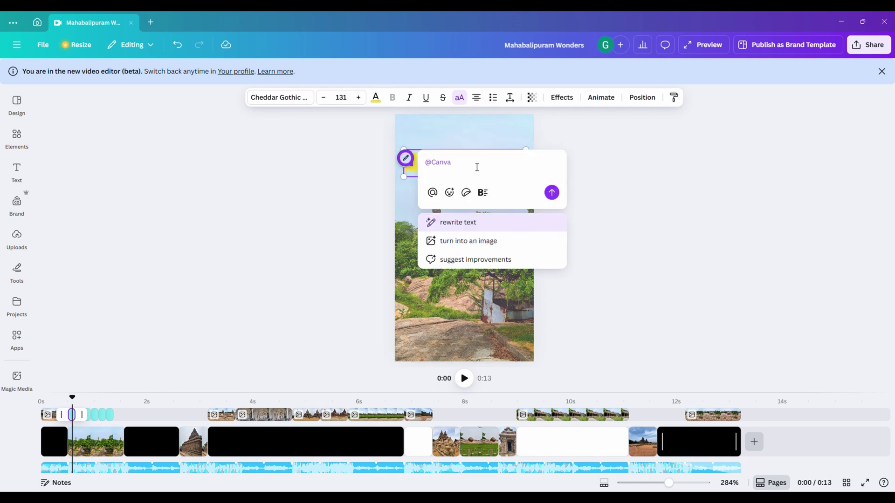
{"action": "type", "text": "SUit"}
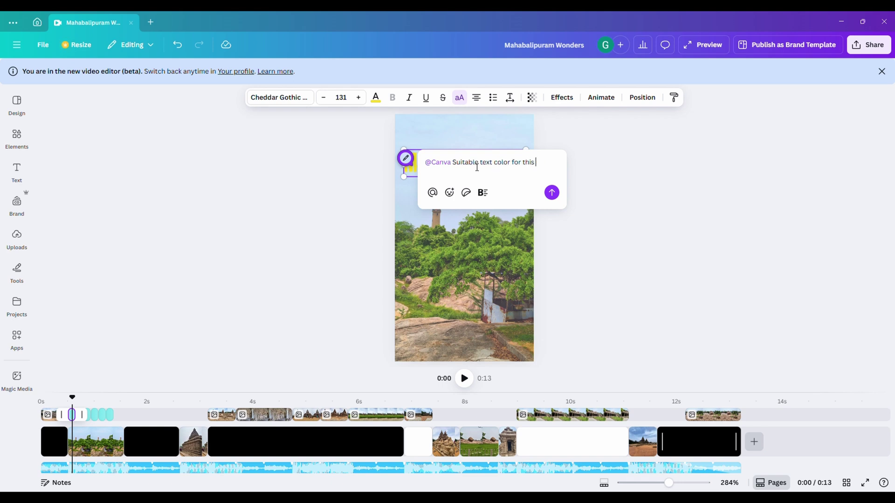
{"action": "left_click", "coordinate": [559, 194]}
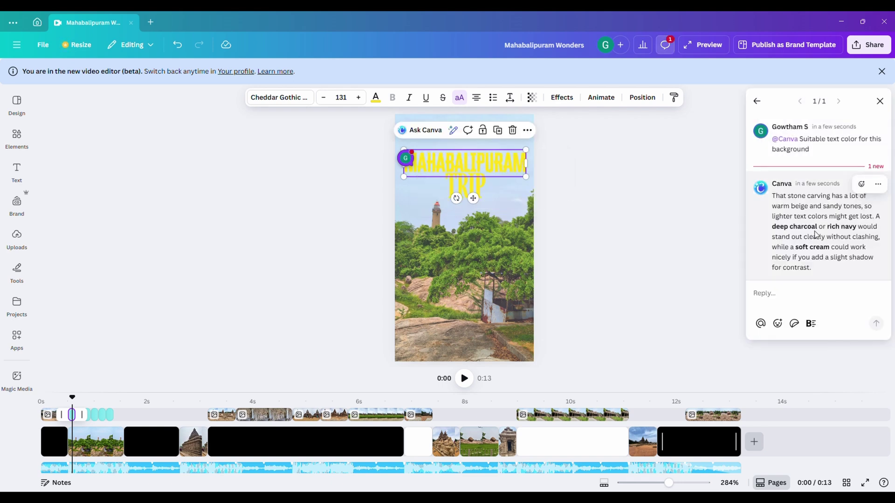
{"action": "left_click", "coordinate": [826, 417]}
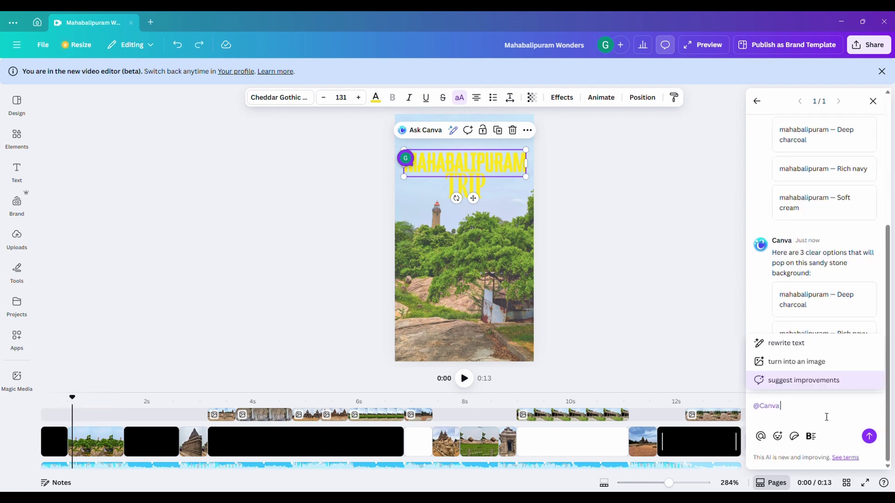
{"action": "type", "text": "Deep charcoal c"}
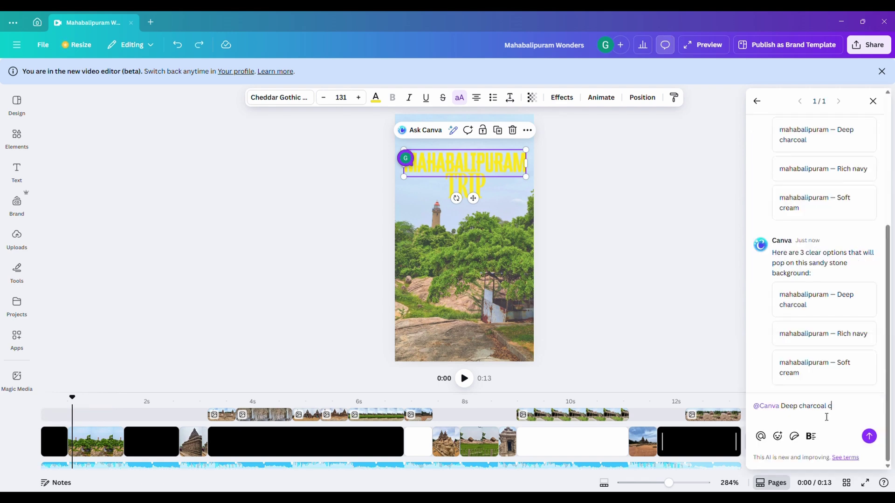
{"action": "type", "text": "olor code"}
{"action": "left_click", "coordinate": [866, 434]}
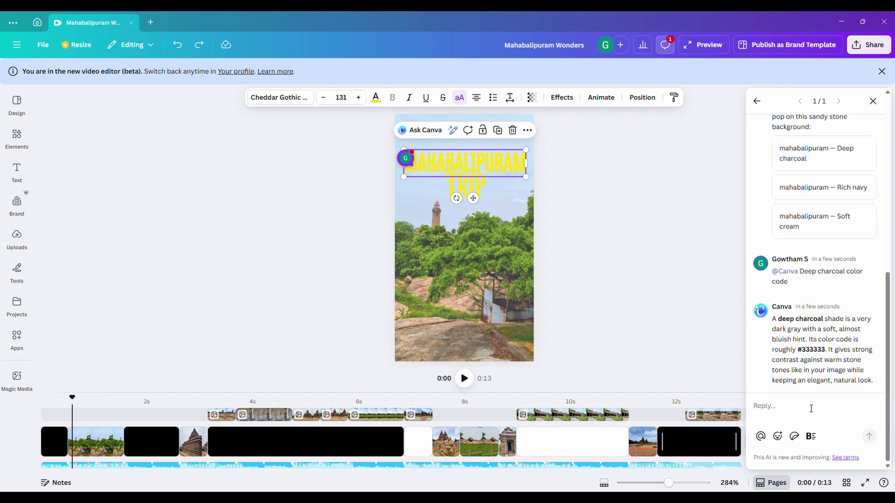
- Apply the suggested charcoal #333333 to the MAHABALIPURAM title
{"action": "double_click", "coordinate": [819, 370]}
{"action": "key", "text": "ctrl+c"}
{"action": "left_click", "coordinate": [376, 98]}
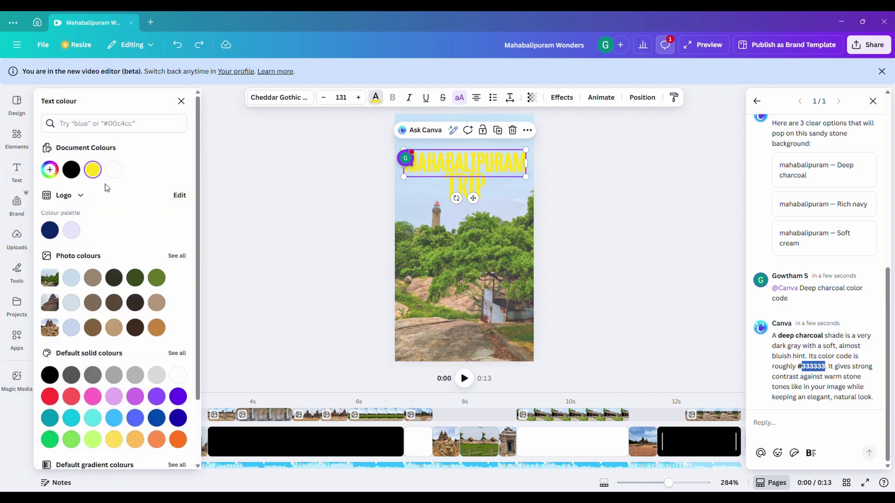
{"action": "left_click", "coordinate": [117, 124]}
{"action": "key", "text": "ctrl+v"}
{"action": "left_click", "coordinate": [50, 165]}
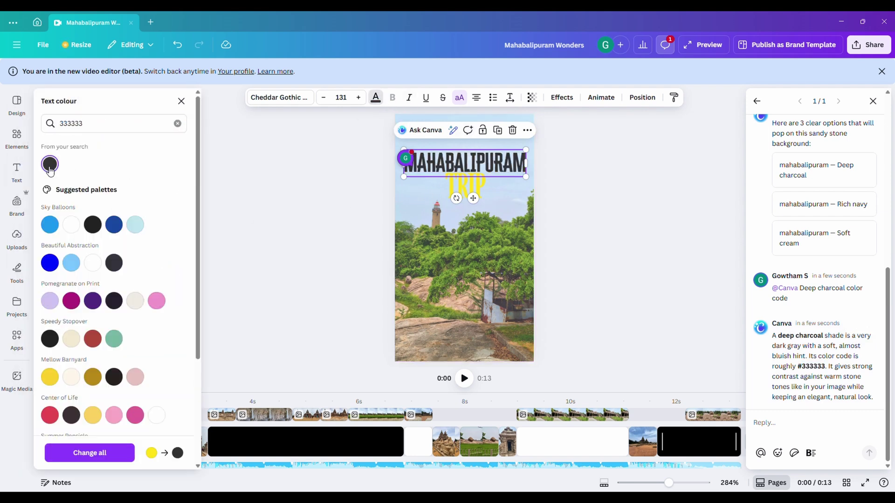
- Ask for the rich navy code, undo charcoal, and recolour the title #0B3D91
{"action": "left_click", "coordinate": [800, 424]}
{"action": "type", "text": "@Canva Rich Navy color code"}
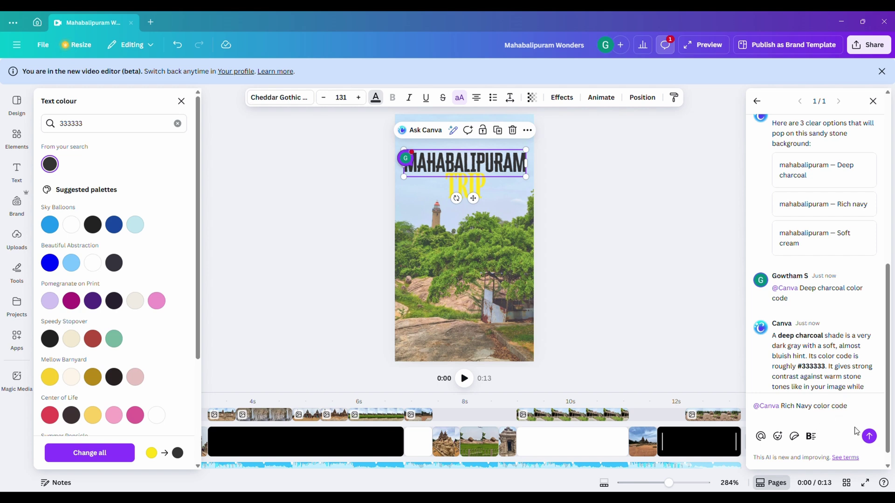
{"action": "left_click", "coordinate": [868, 436]}
{"action": "key", "text": "ctrl+z"}
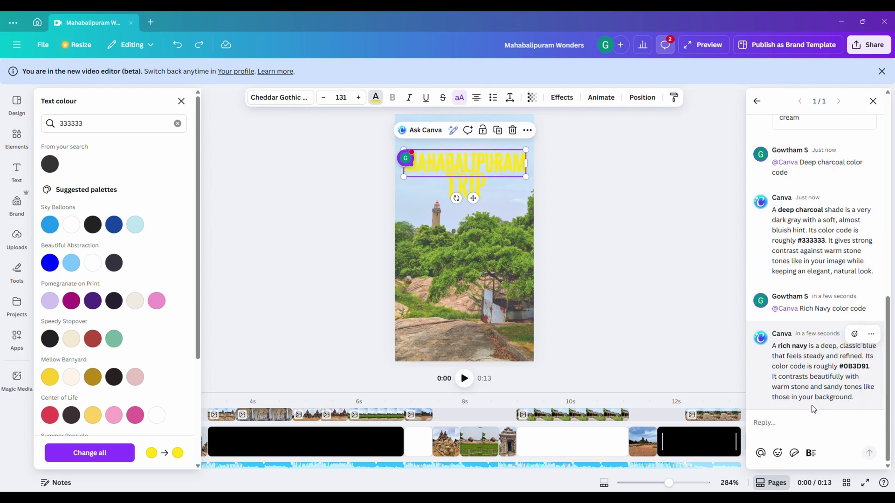
{"action": "double_click", "coordinate": [859, 367]}
{"action": "key", "text": "ctrl+c"}
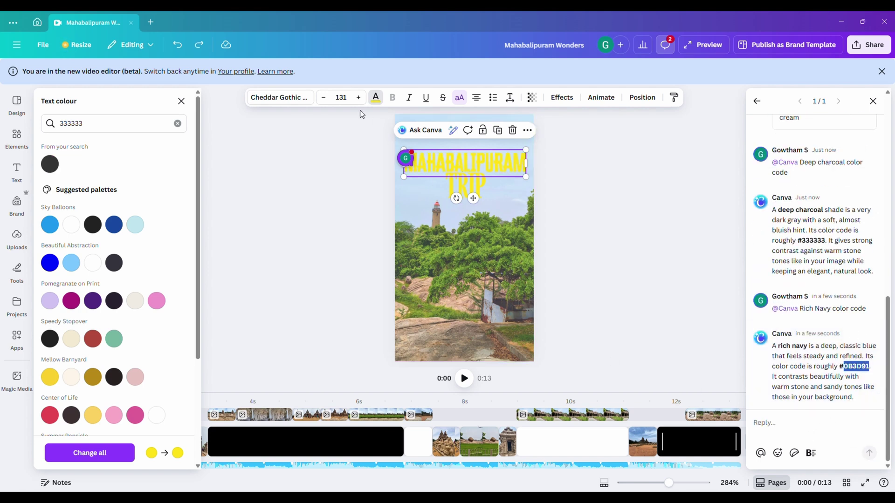
{"action": "double_click", "coordinate": [90, 121]}
{"action": "key", "text": "ctrl+v"}
{"action": "left_click", "coordinate": [56, 169]}
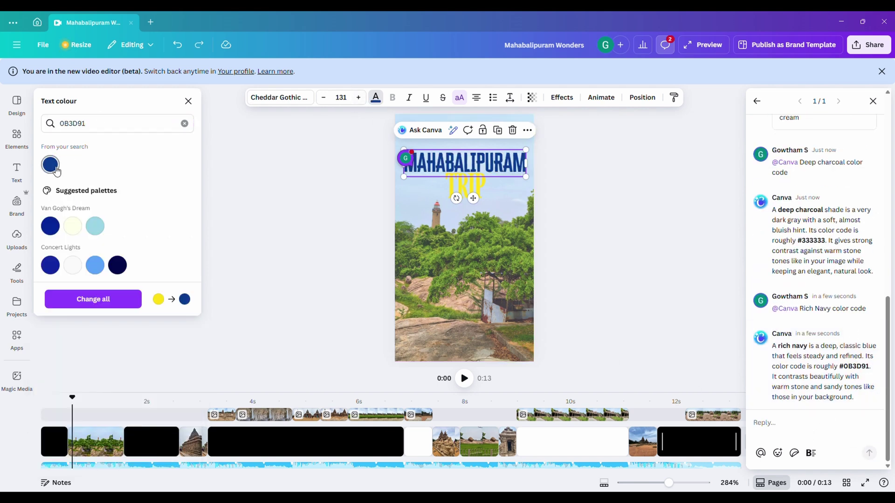
- Give the title text a Lift shadow effect
{"action": "left_click", "coordinate": [587, 200]}
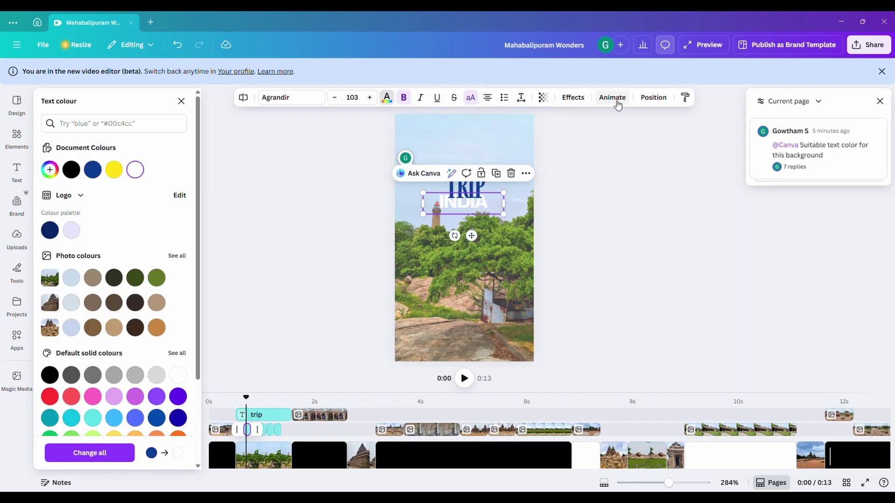
{"action": "left_click", "coordinate": [573, 97]}
{"action": "left_click", "coordinate": [182, 168]}
{"action": "left_click", "coordinate": [643, 240]}
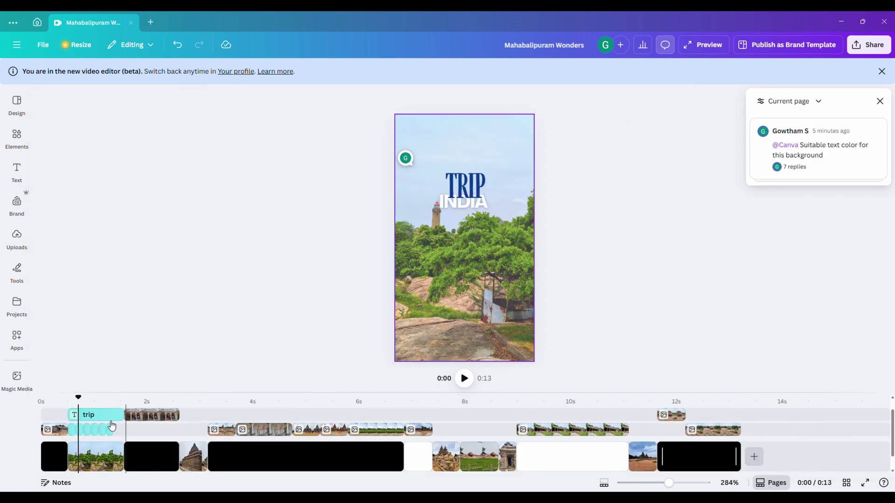
- Make the INDIA text white and apply the Lift effect
{"action": "left_click", "coordinate": [92, 425]}
{"action": "left_click", "coordinate": [387, 97]}
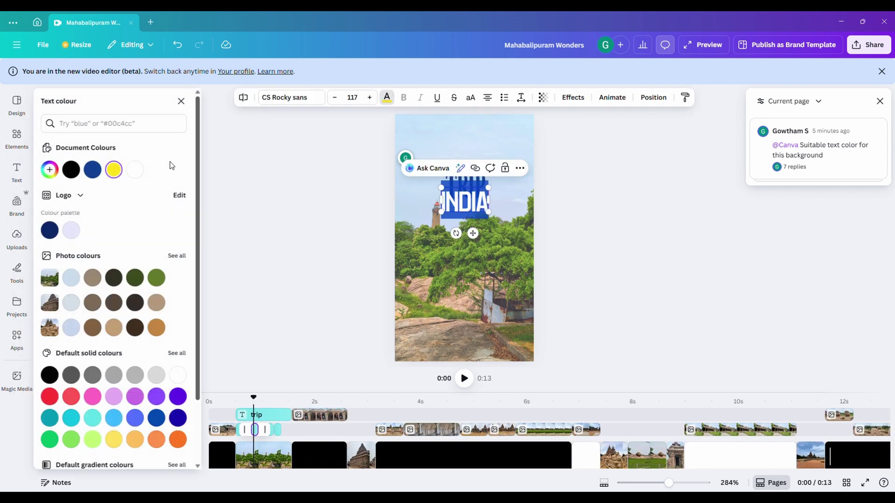
{"action": "left_click", "coordinate": [135, 170]}
{"action": "left_click", "coordinate": [573, 97]}
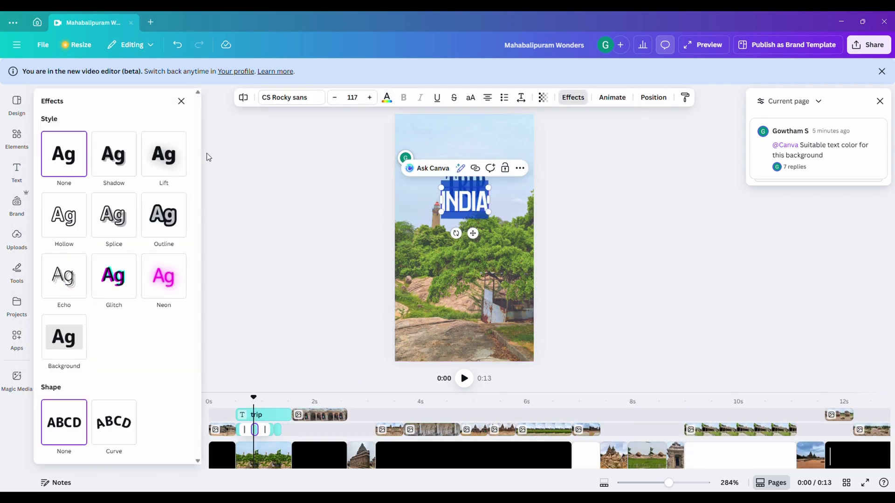
{"action": "left_click", "coordinate": [177, 156]}
{"action": "left_click", "coordinate": [647, 255]}
- Check the other text clips at 0:01, then select the temple pillar photo clip
{"action": "left_click", "coordinate": [105, 431]}
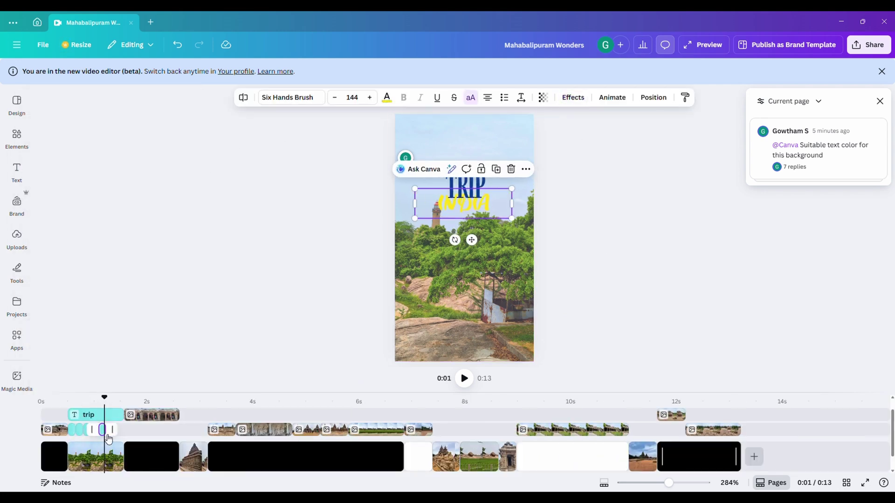
{"action": "left_click", "coordinate": [573, 97]}
{"action": "left_click", "coordinate": [110, 429]}
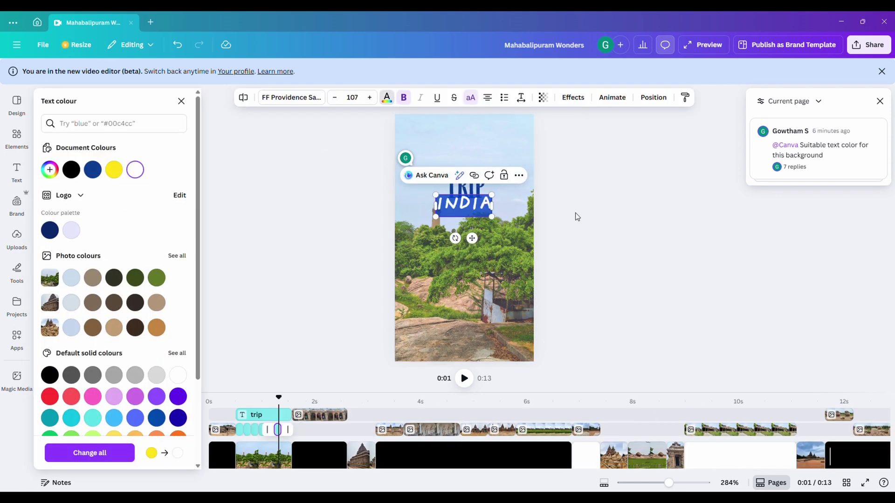
{"action": "left_click", "coordinate": [154, 415]}
- Give the 0:02 temple pillar photo a Whip Slide entrance, then preview later scenes
{"action": "mouse_move", "coordinate": [148, 399]}
{"action": "left_mouse_down"}
{"action": "mouse_move", "coordinate": [125, 405]}
{"action": "mouse_move", "coordinate": [155, 410]}
{"action": "left_mouse_up"}
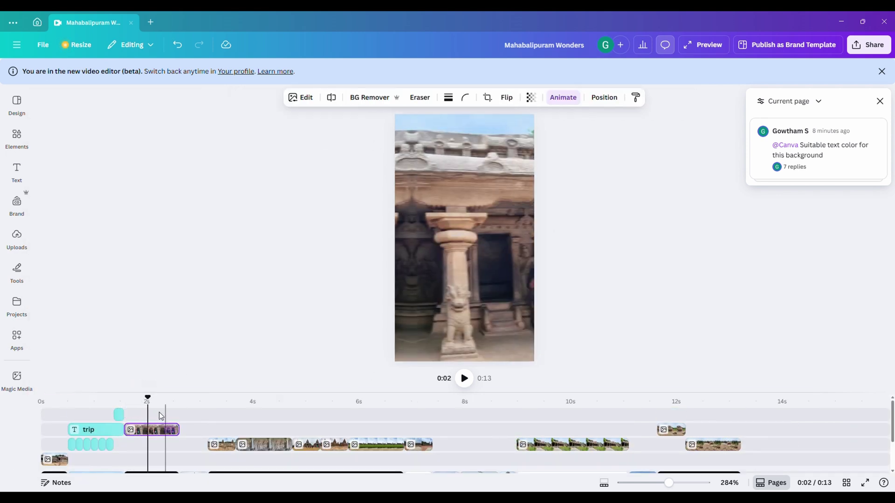
{"action": "left_click", "coordinate": [441, 253]}
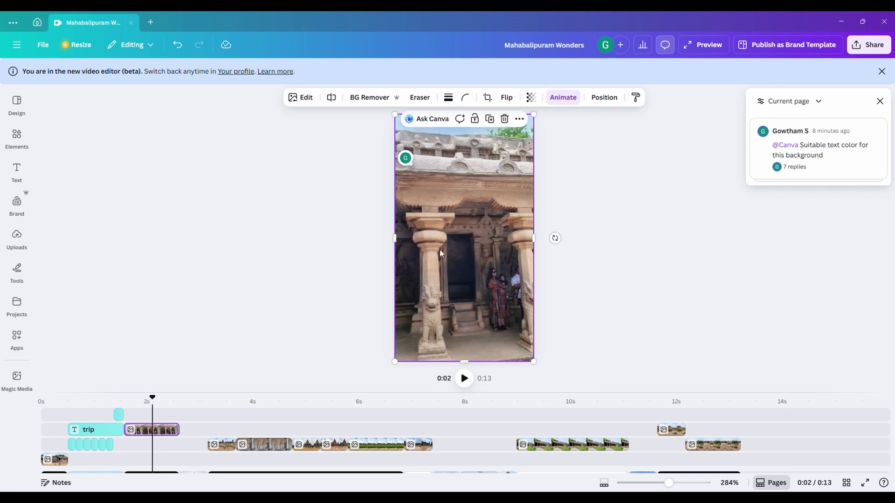
{"action": "left_click", "coordinate": [563, 98]}
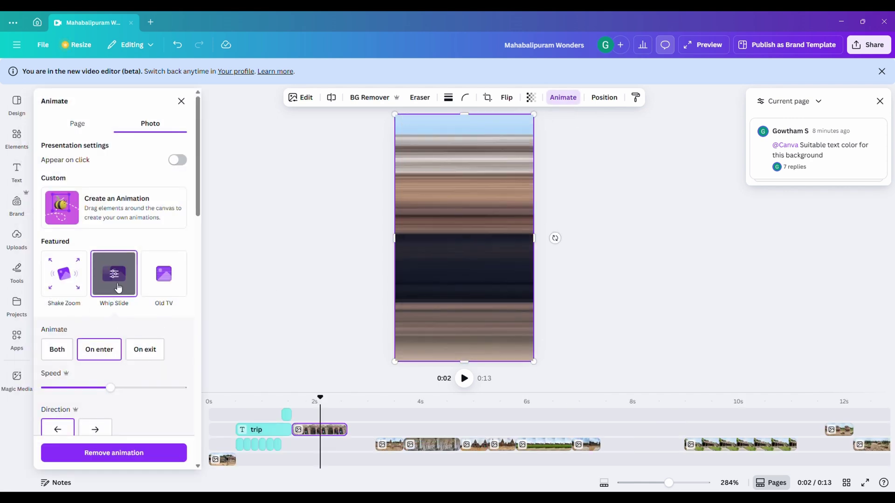
{"action": "left_click", "coordinate": [395, 391]}
{"action": "left_click_drag", "start_coordinate": [159, 408], "coordinate": [550, 416]}
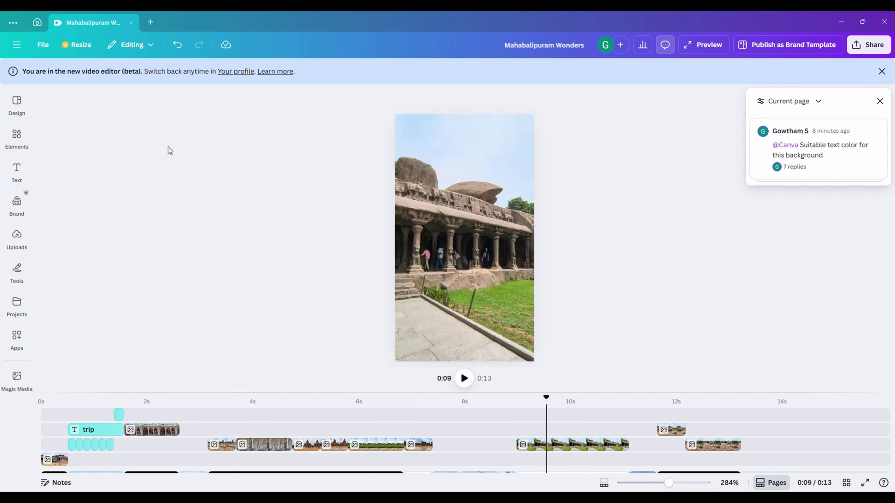
- Recrop the 2s temple photo to fit the vertical 9:16 frame
{"action": "double_click", "coordinate": [163, 429]}
{"action": "left_click_drag", "start_coordinate": [508, 282], "coordinate": [482, 283]}
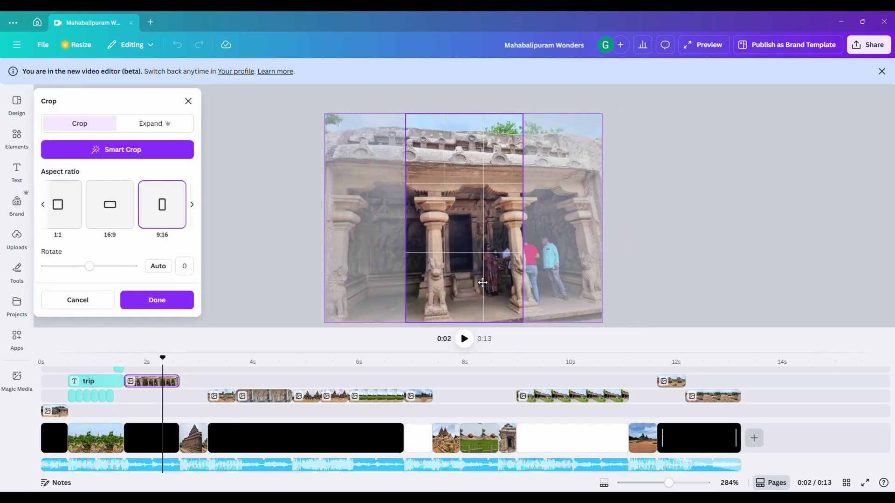
{"action": "left_click", "coordinate": [264, 396]}
- Move relief and temple clips across tracks, trim the relief clip, and reframe Shore Temple
{"action": "left_click", "coordinate": [166, 391]}
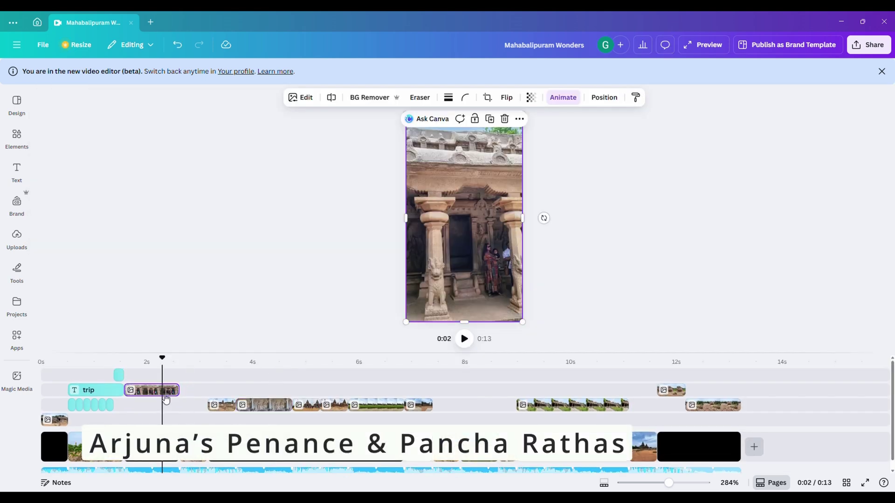
{"action": "left_click_drag", "start_coordinate": [259, 405], "coordinate": [207, 375]}
{"action": "right_click", "coordinate": [220, 377]}
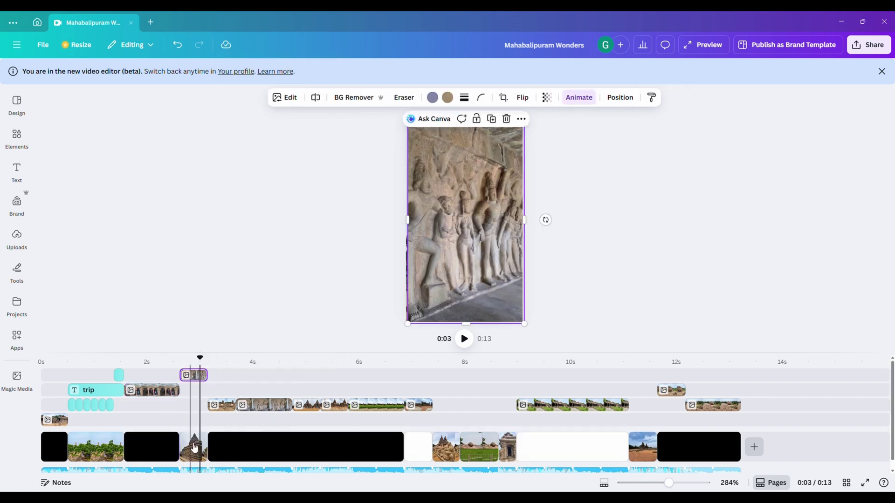
{"action": "left_click", "coordinate": [195, 449]}
{"action": "left_click_drag", "start_coordinate": [196, 450], "coordinate": [199, 415]}
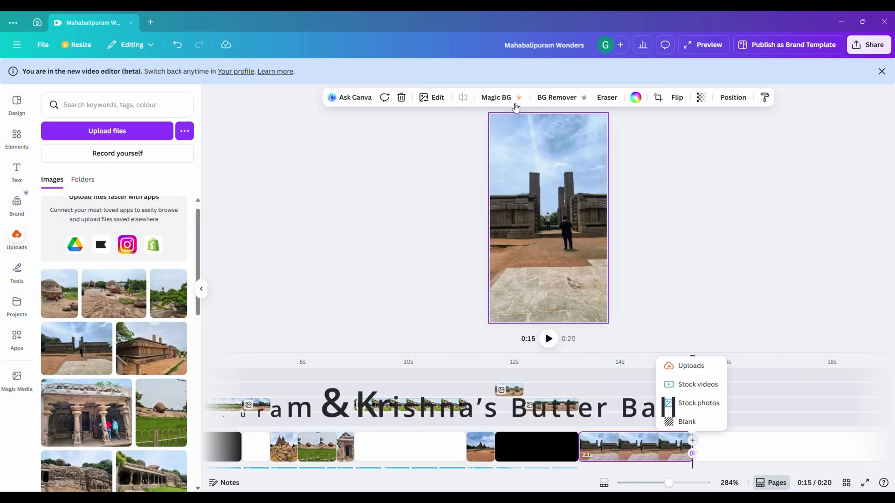
{"action": "left_click", "coordinate": [649, 449]}
{"action": "left_click_drag", "start_coordinate": [649, 449], "coordinate": [504, 373]}
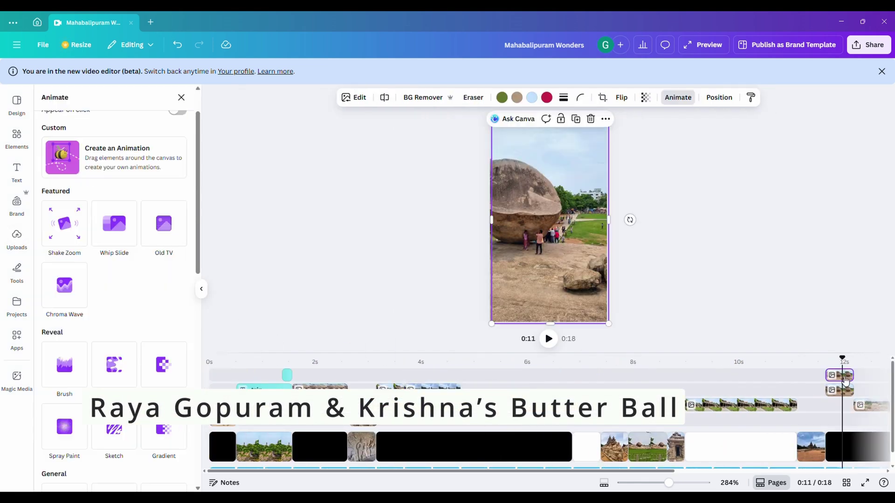
{"action": "left_click_drag", "start_coordinate": [841, 382], "coordinate": [448, 387]}
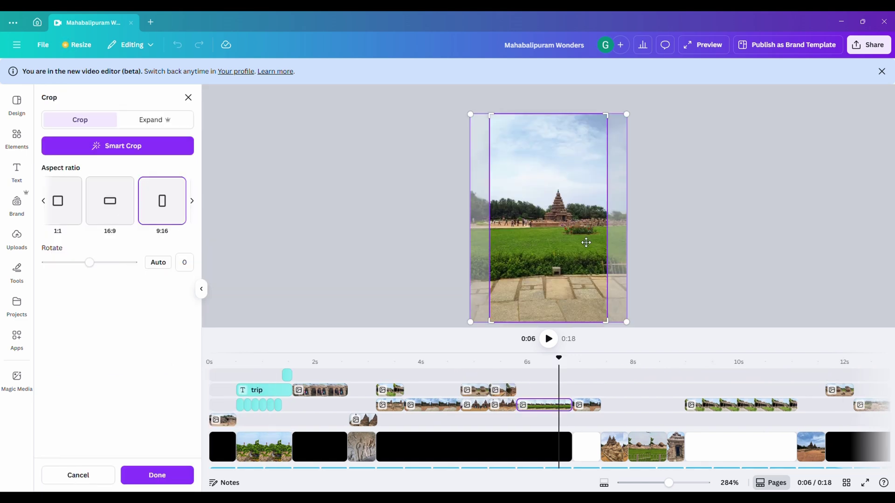
{"action": "left_click_drag", "start_coordinate": [586, 242], "coordinate": [557, 244]}
- Finish the Shore Temple crop, resize RAYA GOPURAM, and place KRISHNA BUTTER BALL above the boulder
{"action": "left_click", "coordinate": [679, 220]}
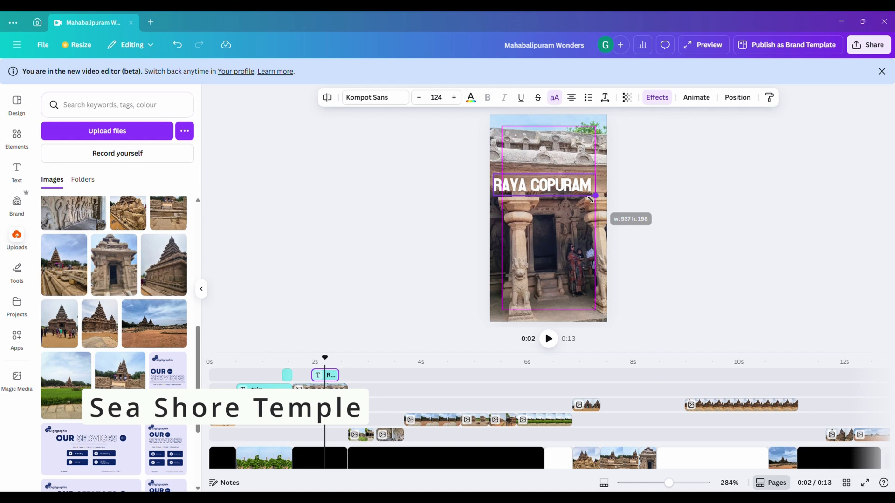
{"action": "left_click_drag", "start_coordinate": [590, 200], "coordinate": [560, 186]}
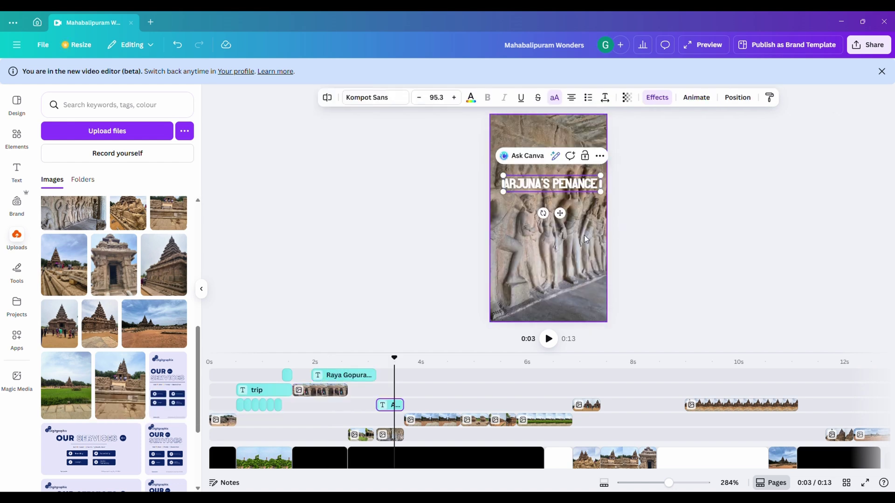
{"action": "left_click", "coordinate": [583, 235]}
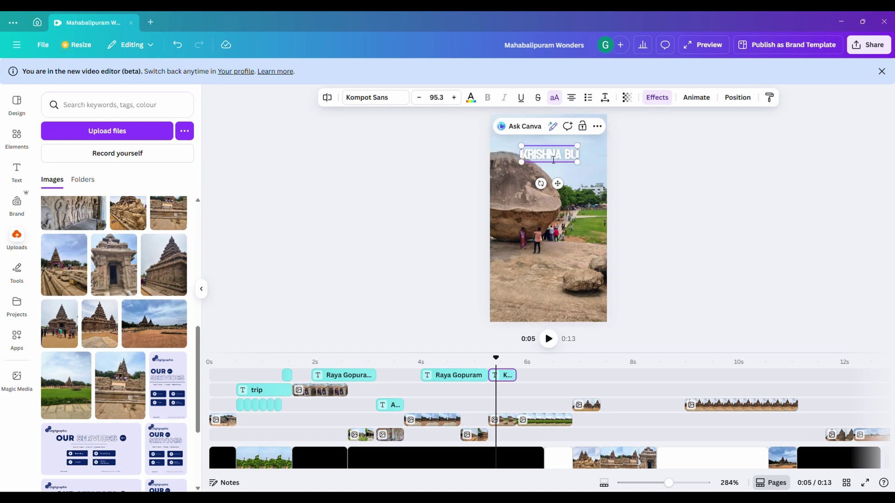
{"action": "type", "text": "TTER BALL"}
{"action": "left_click", "coordinate": [672, 185]}
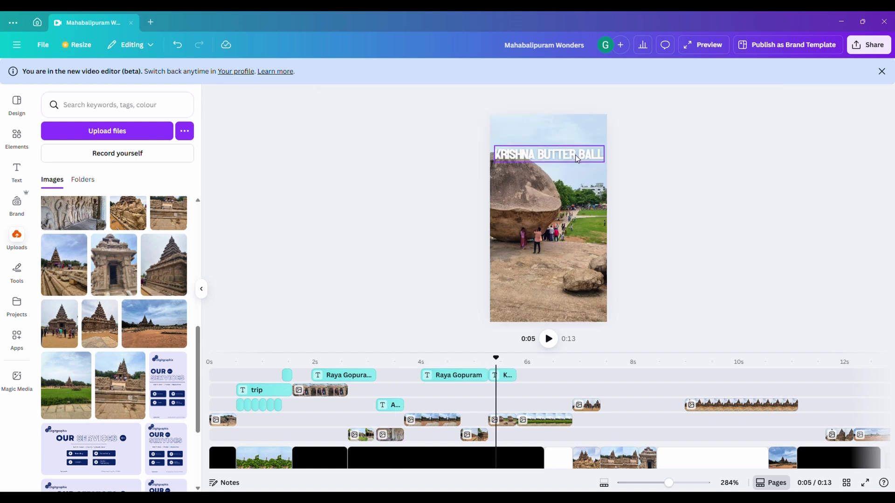
{"action": "left_click_drag", "start_coordinate": [577, 159], "coordinate": [579, 148]}
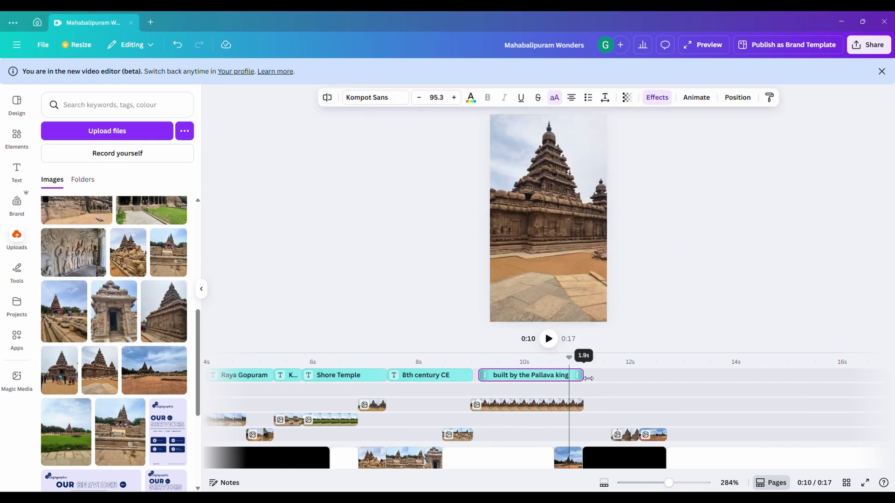
- Rewind the timeline to 0s for the phone mockup preview
{"action": "left_click_drag", "start_coordinate": [583, 367], "coordinate": [208, 367]}
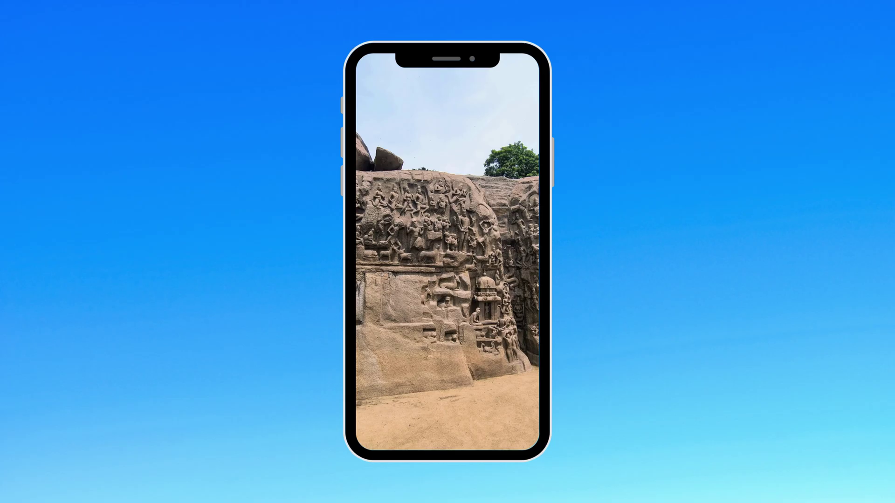